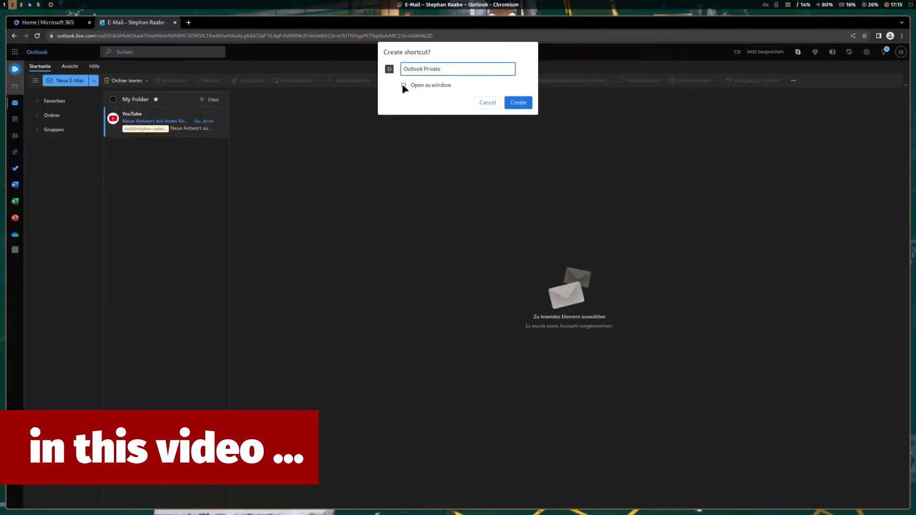
Step: Tick 'Open as window' so the Outlook Private shortcut opens in its own window
left_click(404, 85)
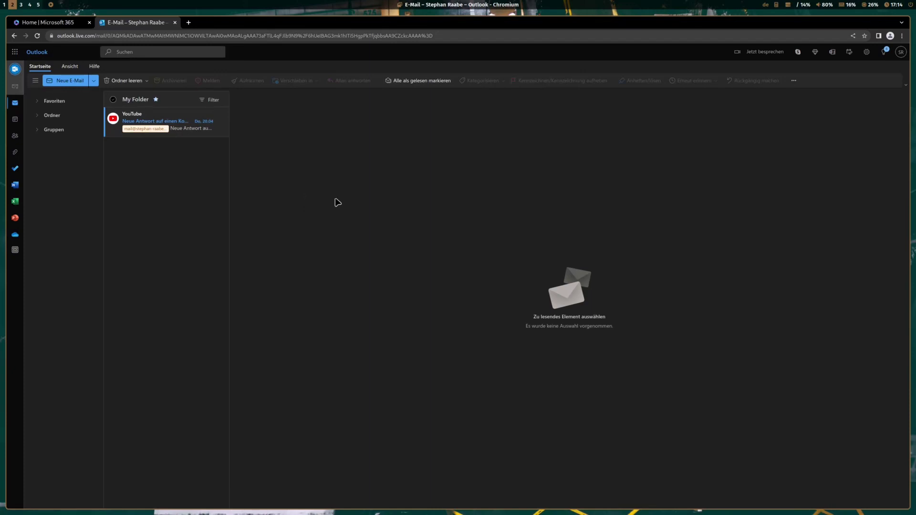
Step: Create an 'Outlook Private' shortcut for Outlook, replacing the (PWA) suffix, set to open as a window
left_click(902, 37)
mouse_move(841, 149)
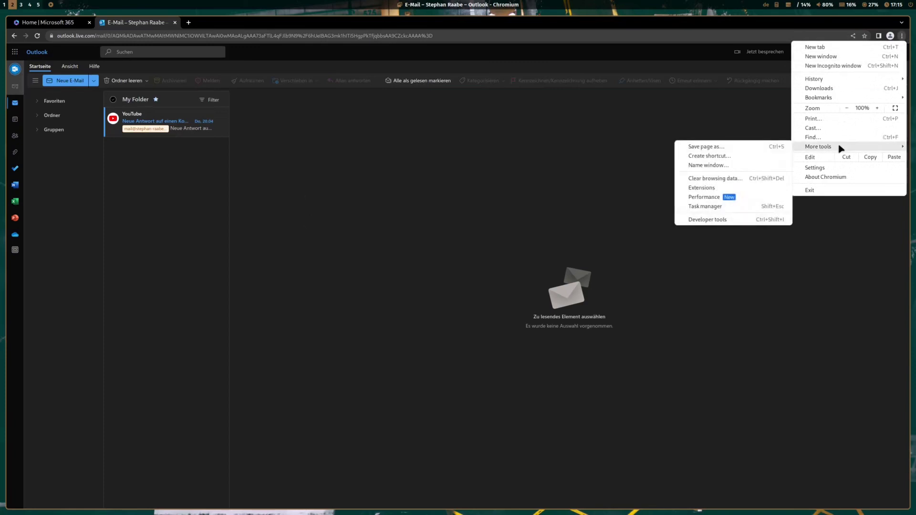
left_click(723, 156)
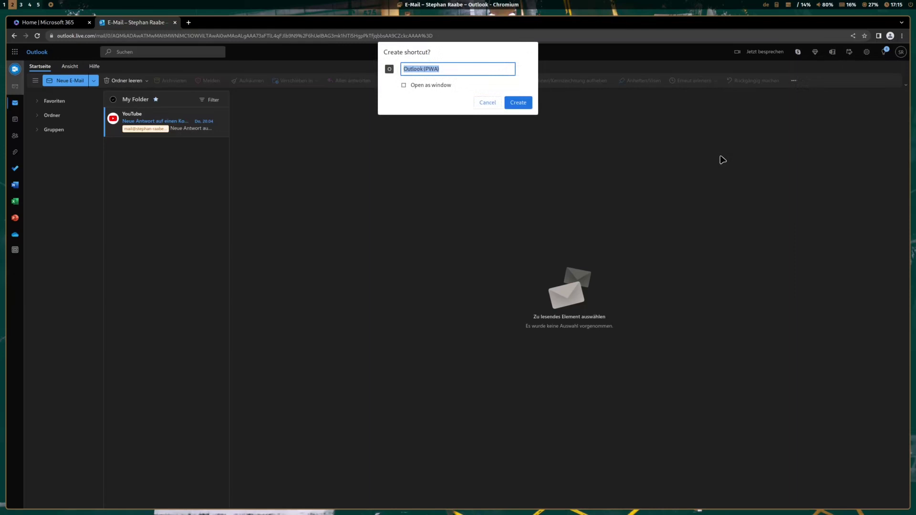
key("End")
key("BackSpace")
key("BackSpace")
key("BackSpace")
key("BackSpace")
key("BackSpace")
key("BackSpace")
type("Private")
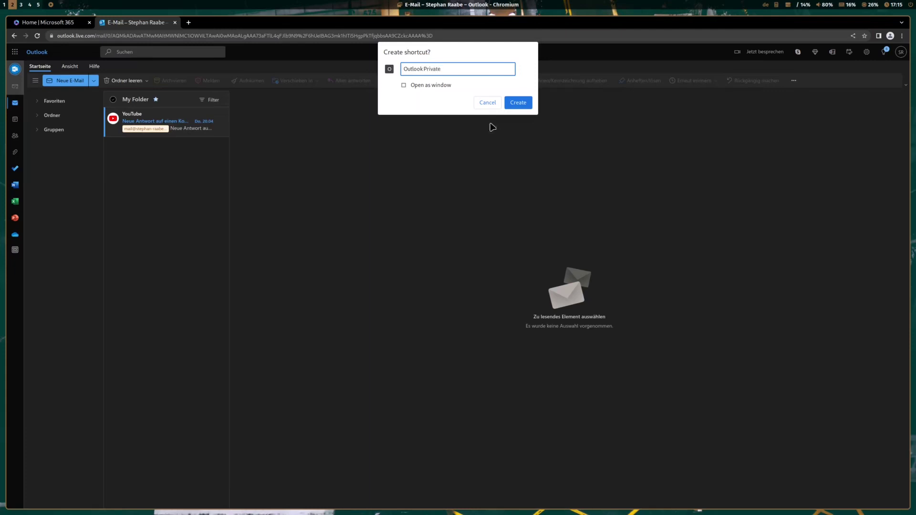
left_click(404, 85)
left_click(519, 104)
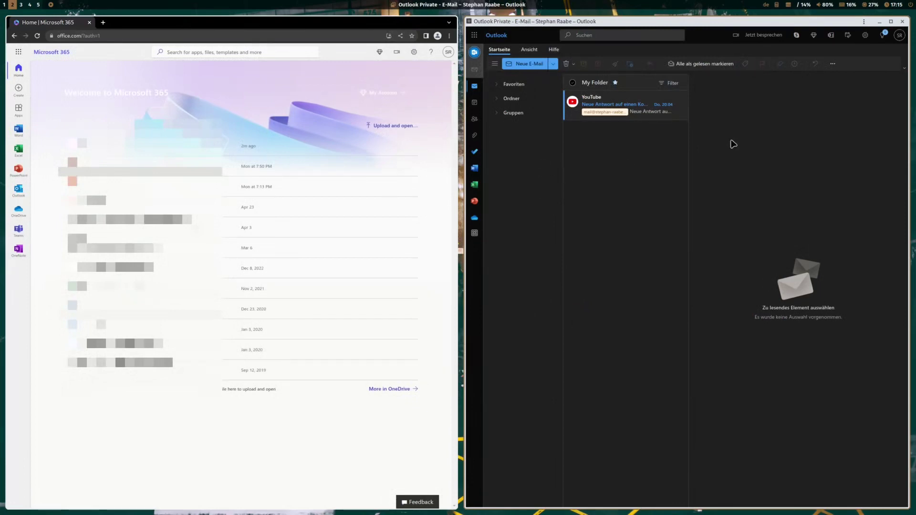
Step: Close Outlook Private, relaunch it from the launcher via 'out', and refocus the Microsoft 365 window
left_click(902, 21)
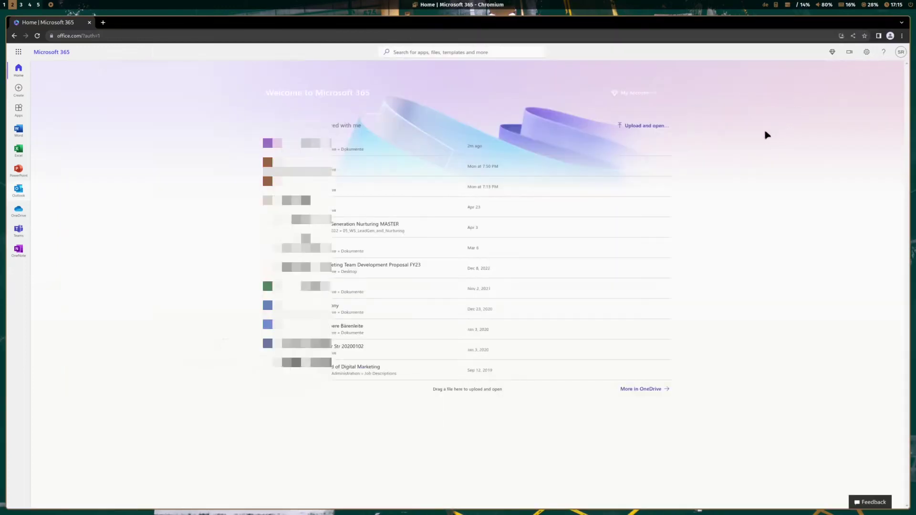
key("super+d")
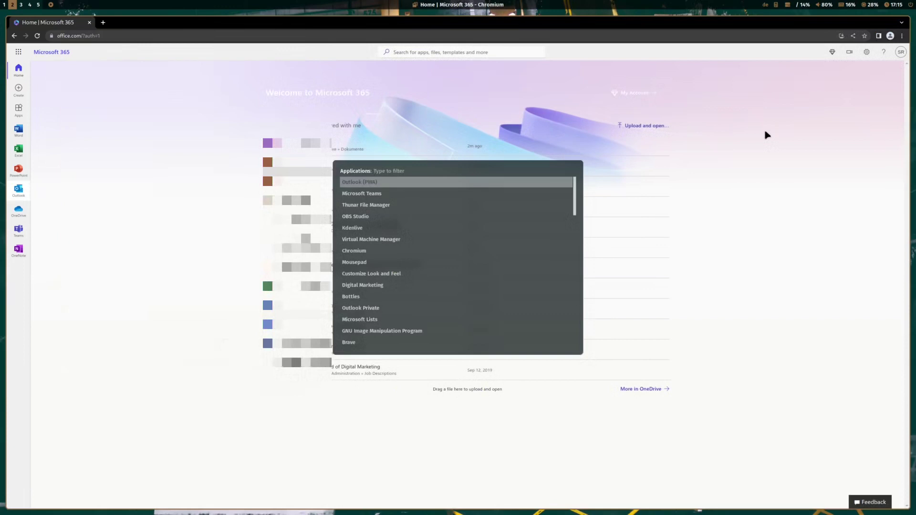
type("out")
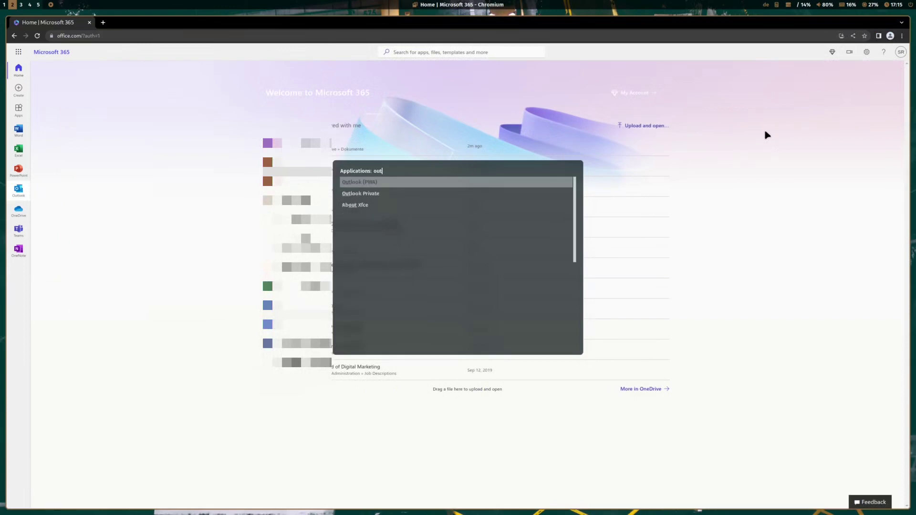
key("Down")
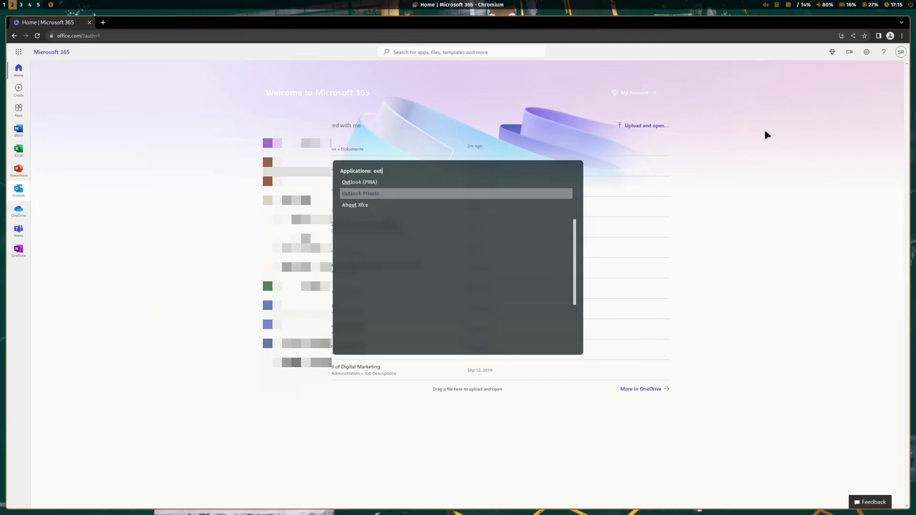
key("Return")
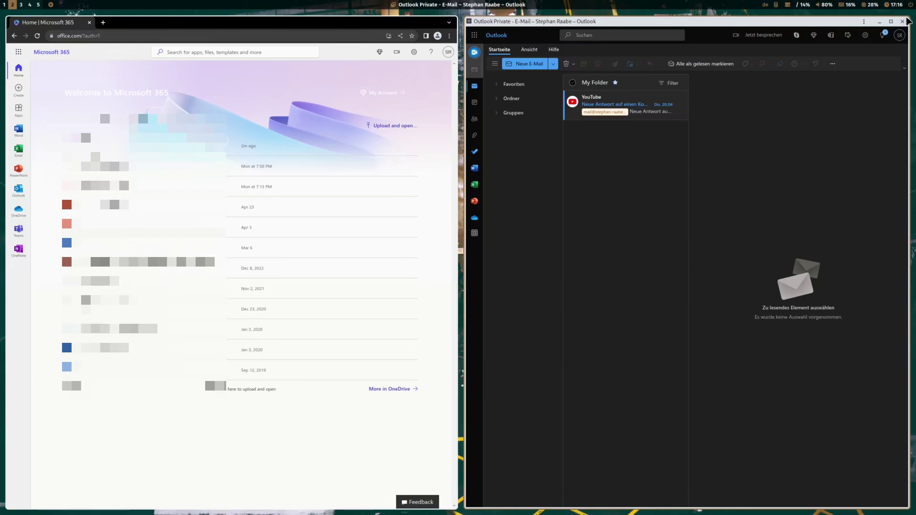
key("super+Left")
Step: Open Microsoft Teams full-screen from the Microsoft 365 page and start a shortcut for it
key("super+f")
left_click(850, 52)
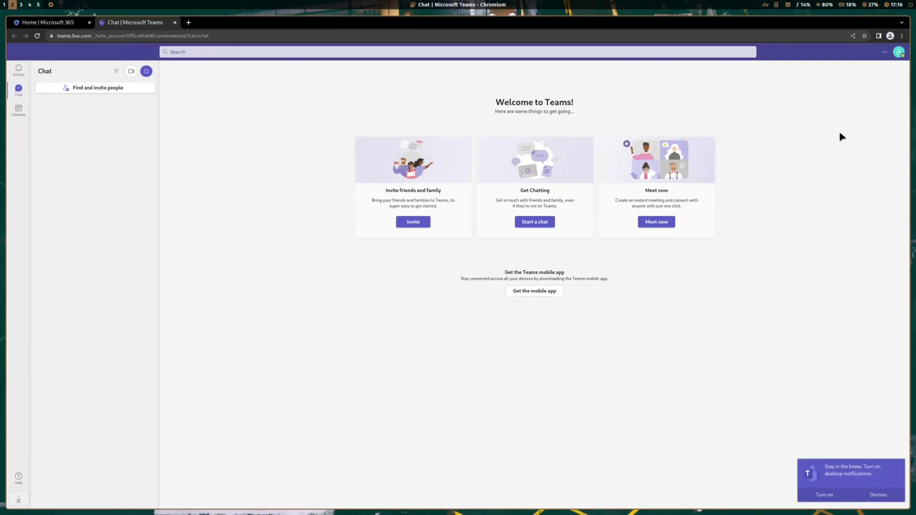
left_click(902, 36)
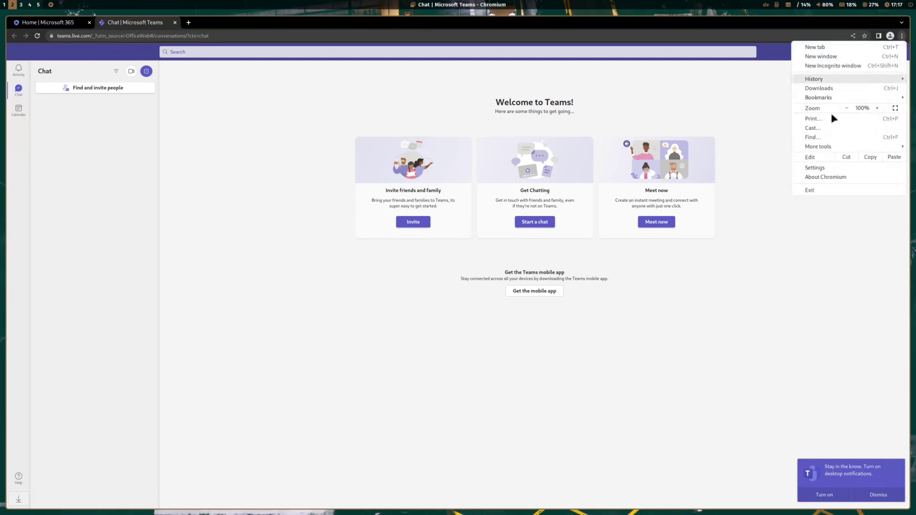
mouse_move(825, 147)
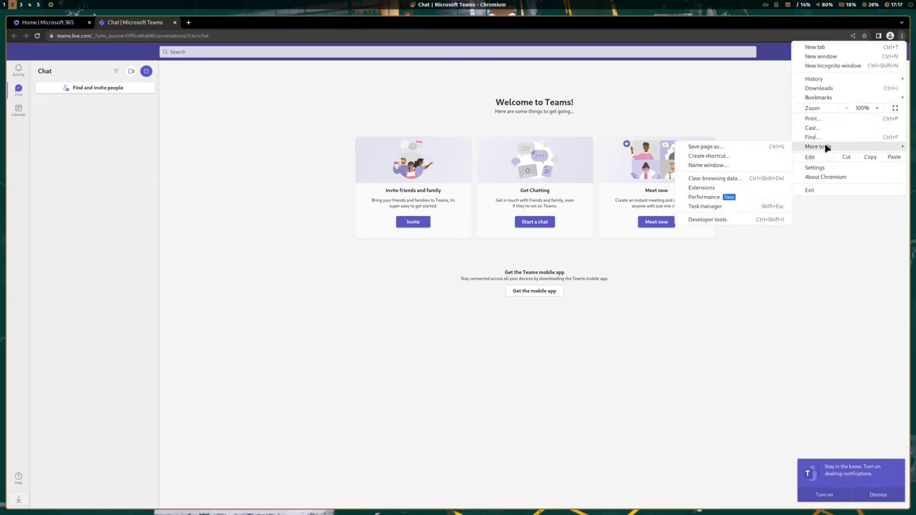
left_click(716, 156)
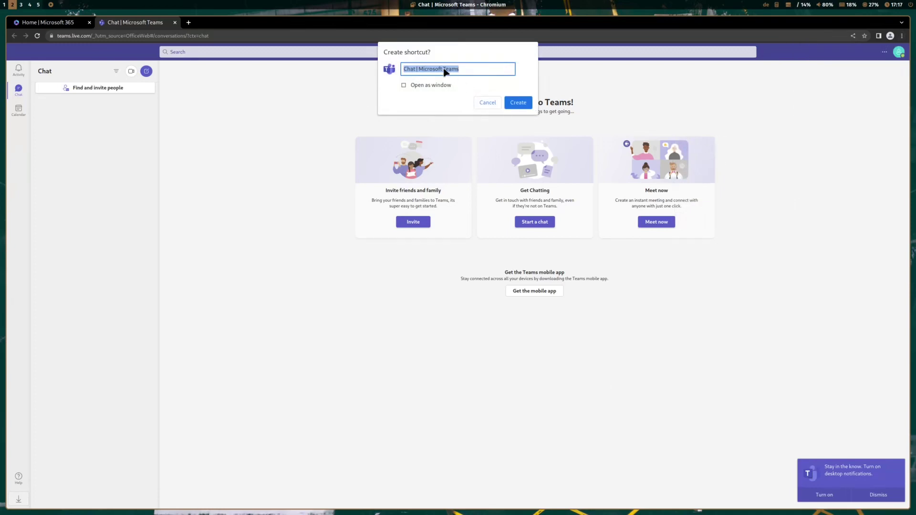
Step: Install Teams as 'Microsoft Teams Private' opening as a window, then close the Microsoft 365 browser window
left_click(446, 70)
left_click_drag(418, 68, 361, 72)
key("BackSpace")
key("End")
type("Private")
left_click(404, 86)
left_click(516, 103)
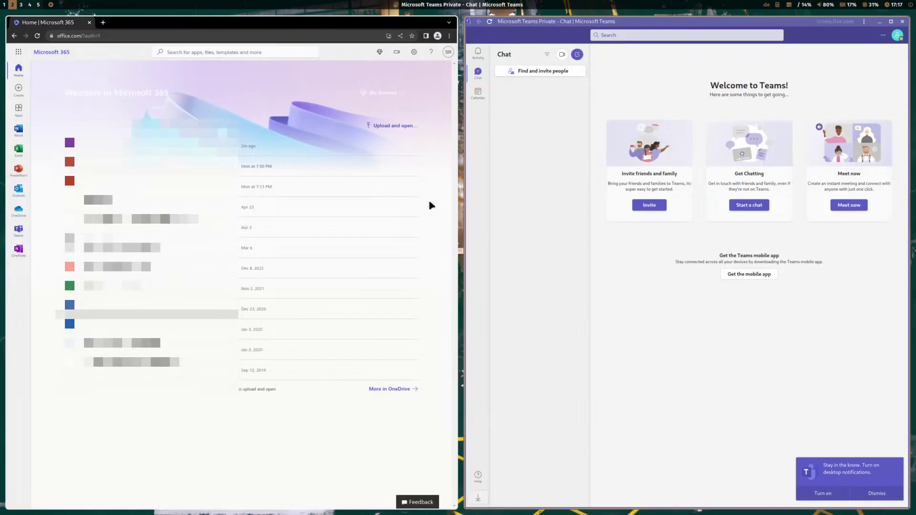
left_click(445, 217)
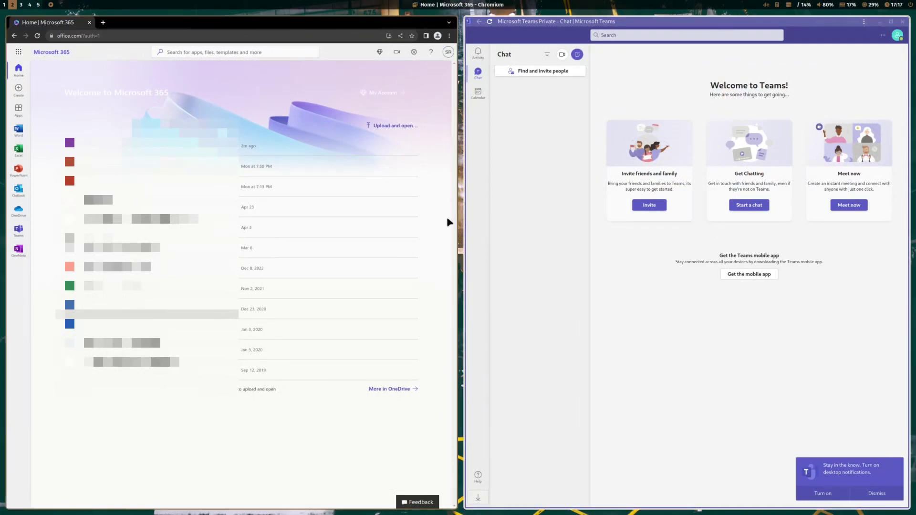
key("ctrl+w")
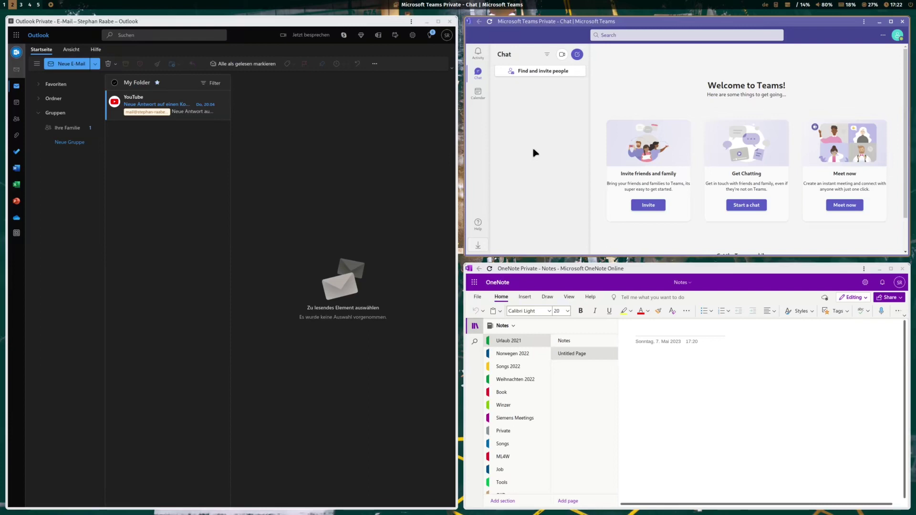
Step: Spawn a new Alacritty terminal window with the Qtile terminal shortcut
key("super+Return")
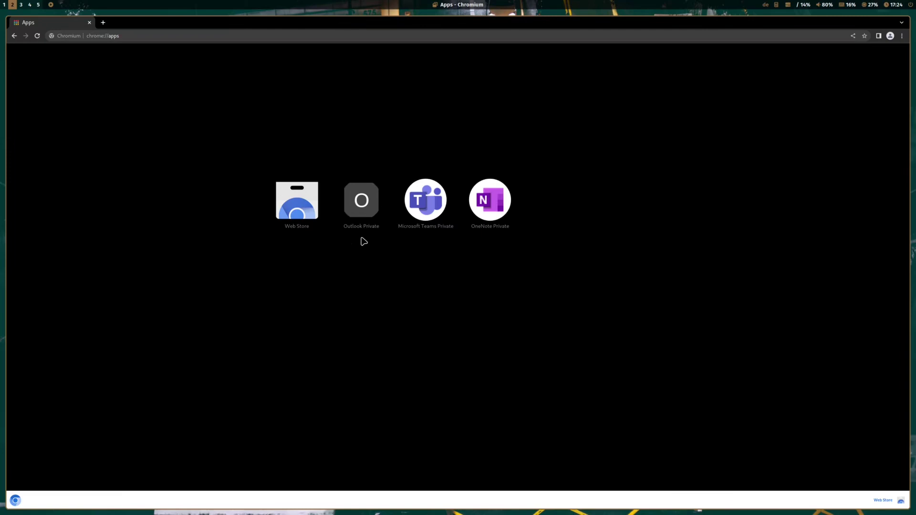
Step: Remove Outlook Private from Chromium through its right-click menu on the apps page
right_click(372, 211)
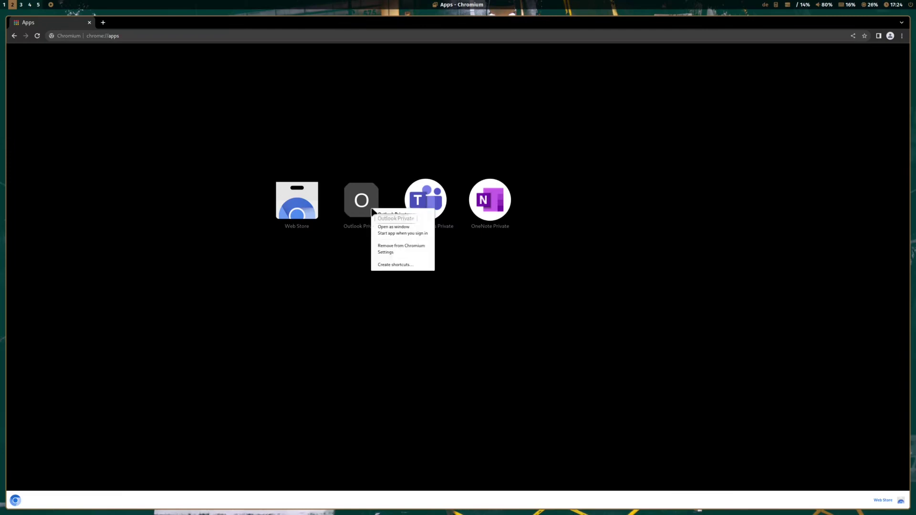
left_click(413, 247)
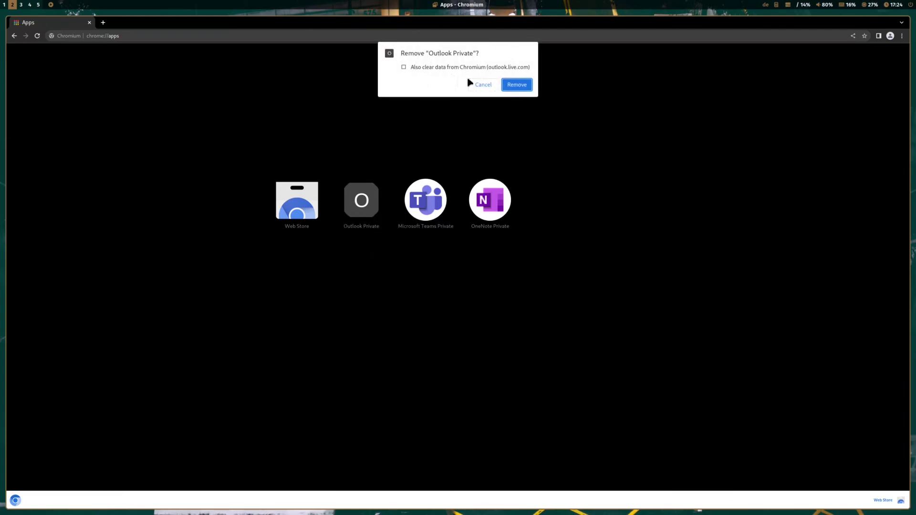
left_click(525, 88)
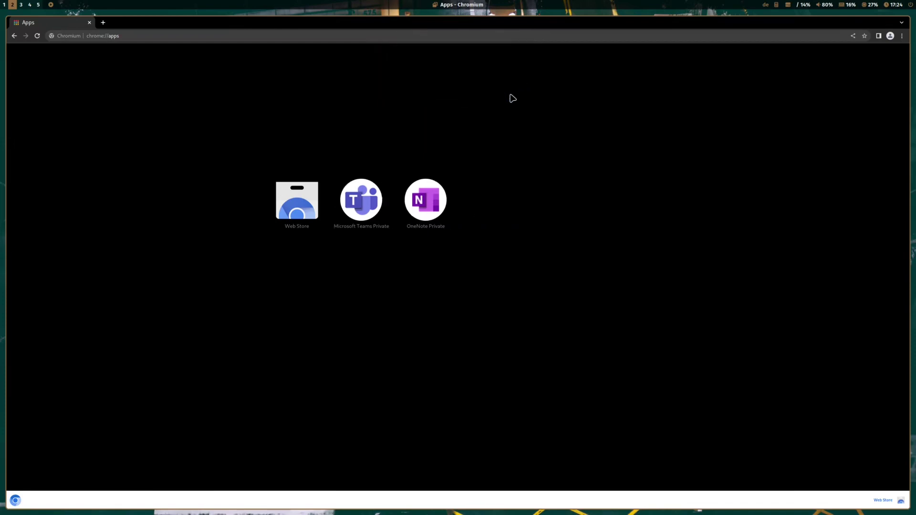
key("super+d")
Step: Filter the Qtile launcher to the Outlook (PWA) entry by typing 'out'
type("out")
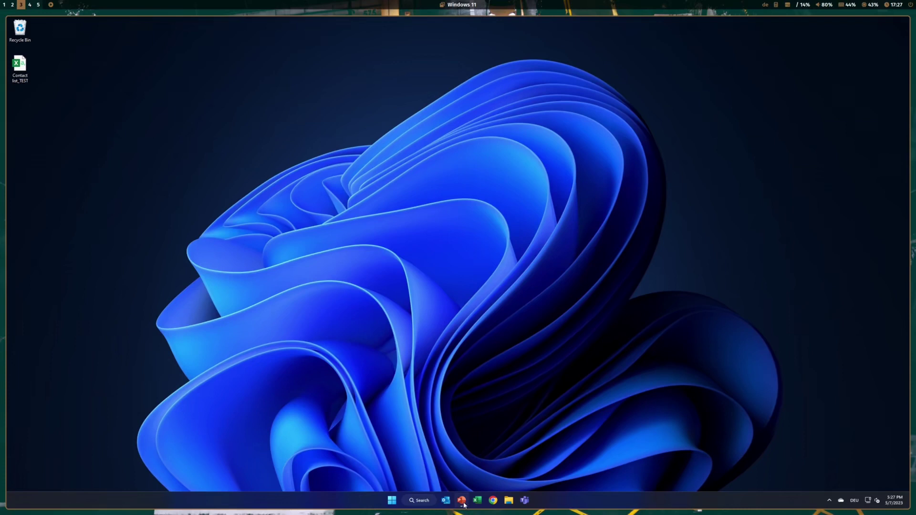
Step: Restore the blank Presentation1 window from the PowerPoint taskbar icon
mouse_move(463, 505)
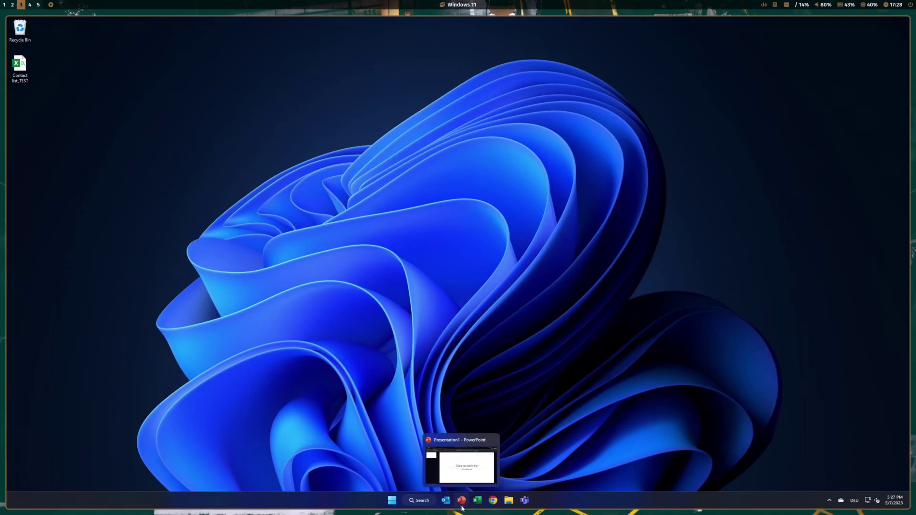
left_click(462, 507)
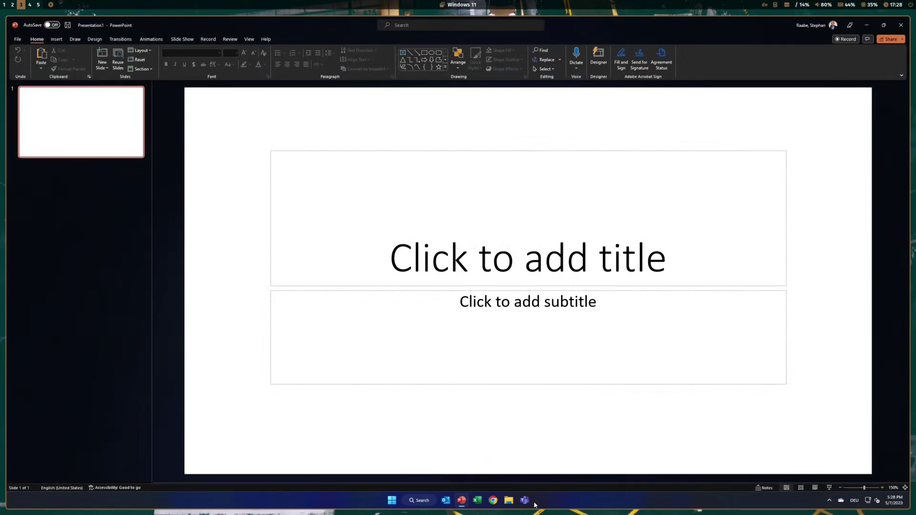
Step: Move the Teams window from workspace 2 to workspace 3 beside PowerPoint and adjust the split
key("super+2")
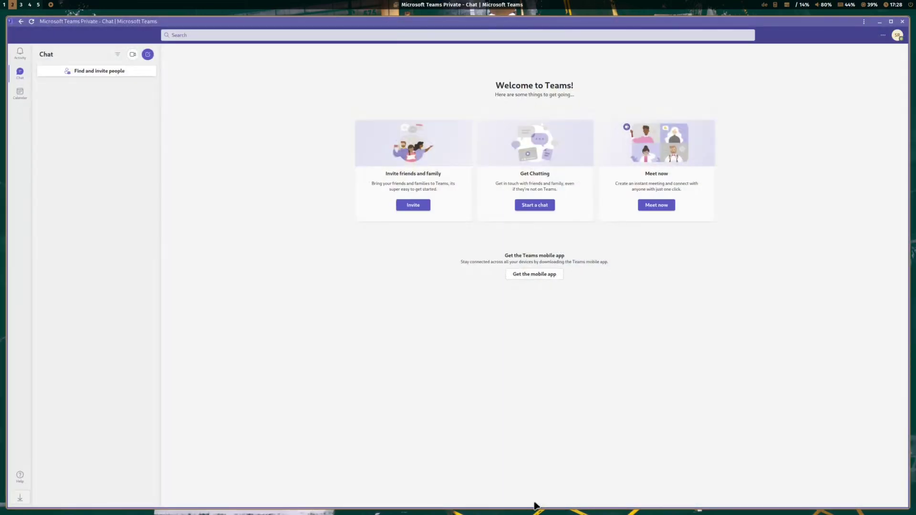
key("super+shift+3")
key("super+3")
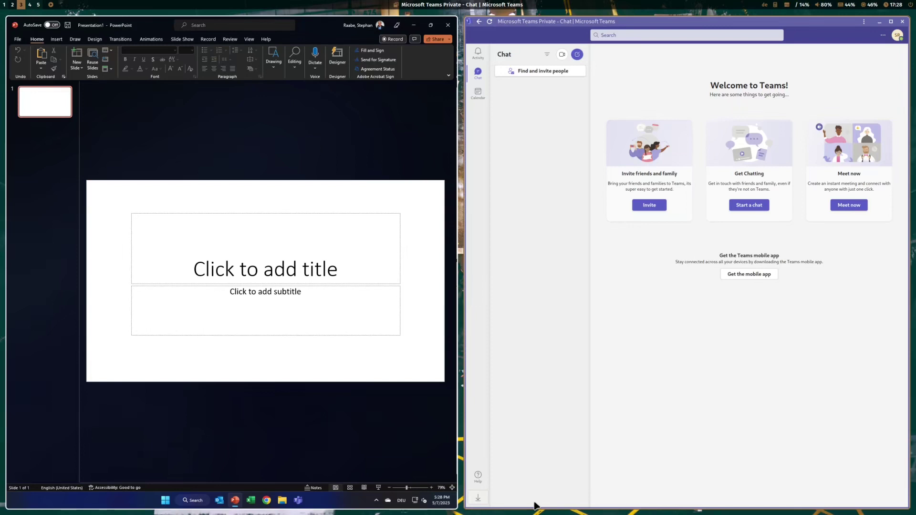
key("super+ctrl+Right")
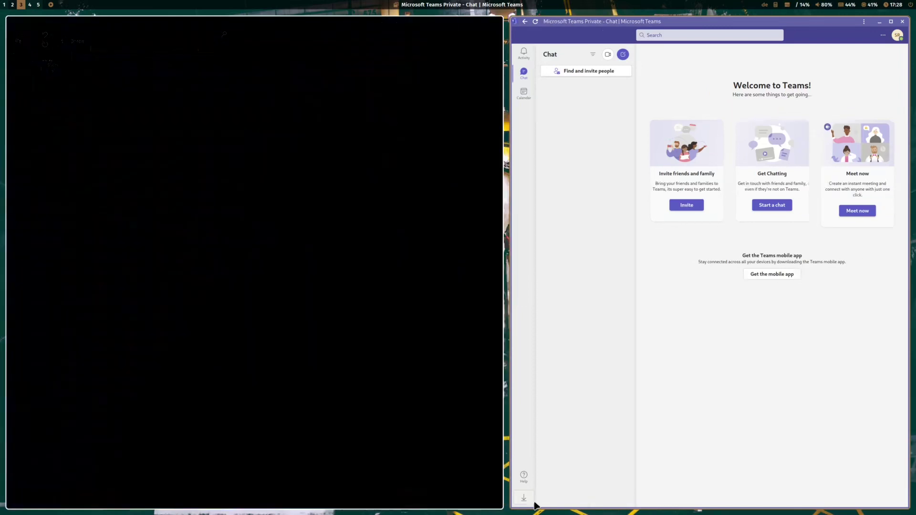
key("super+ctrl+Left")
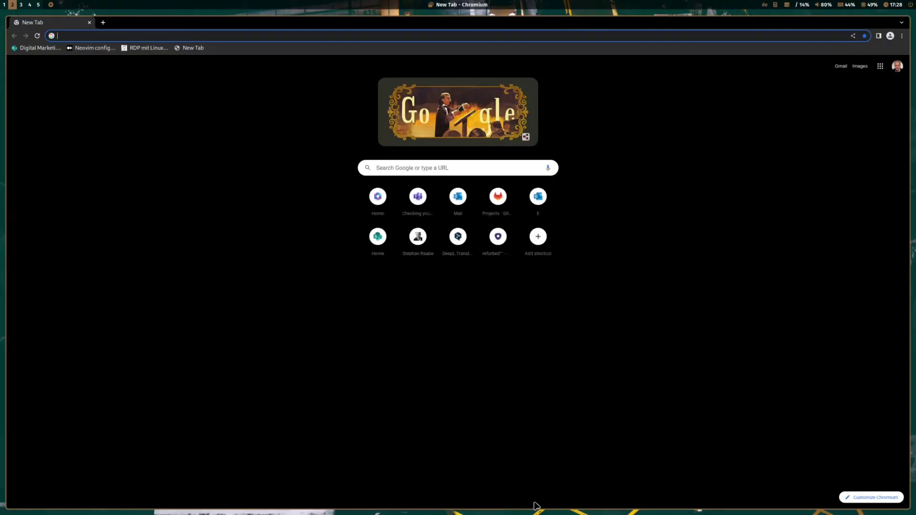
key("super+3")
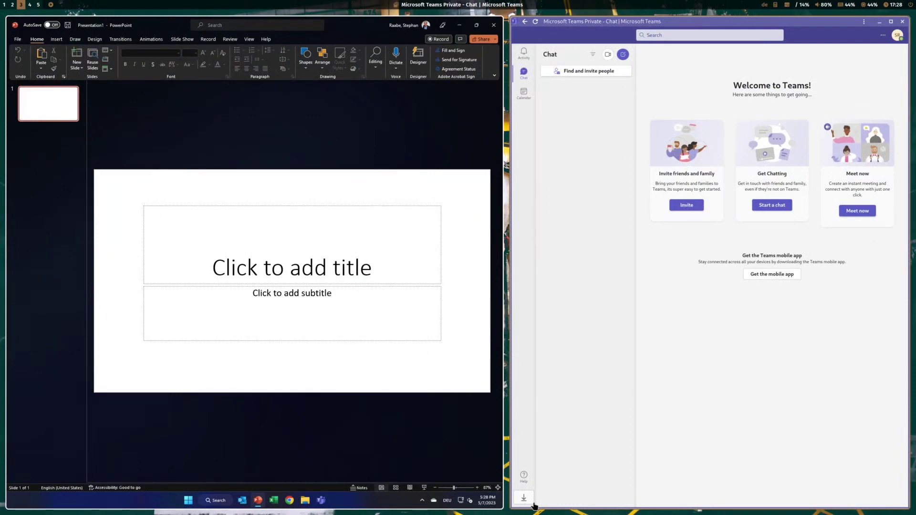